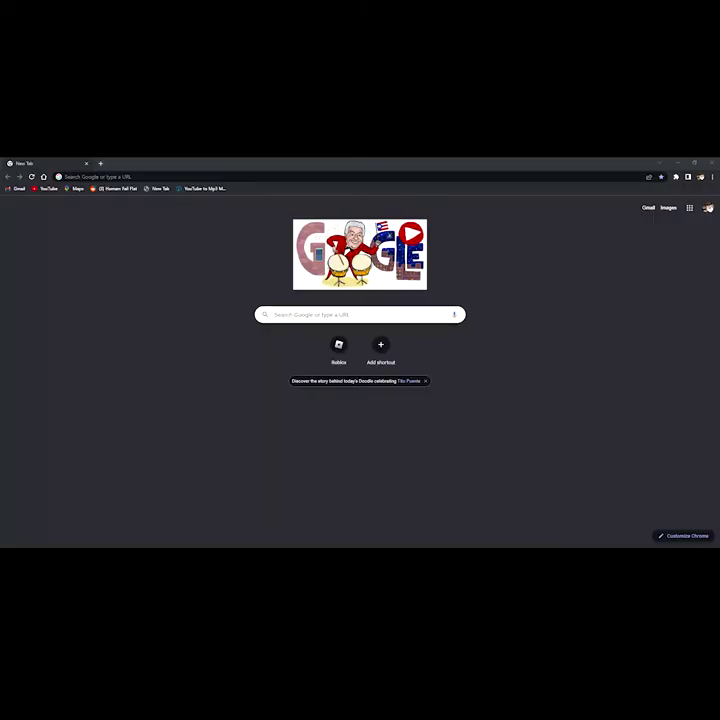
# Go to reshade.me and download the standard ReShade 5.4.2 installer.
pyautogui.click(592, 172)
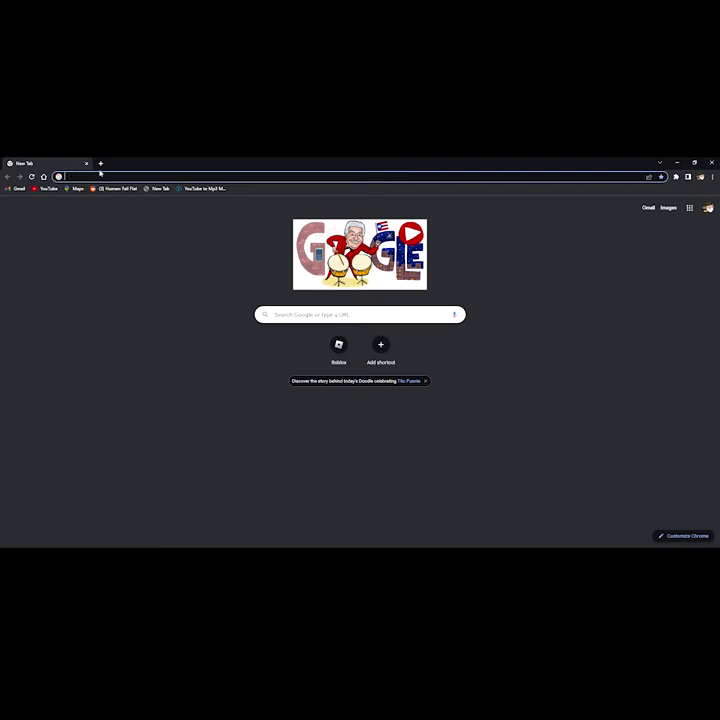
pyautogui.write('reshade')
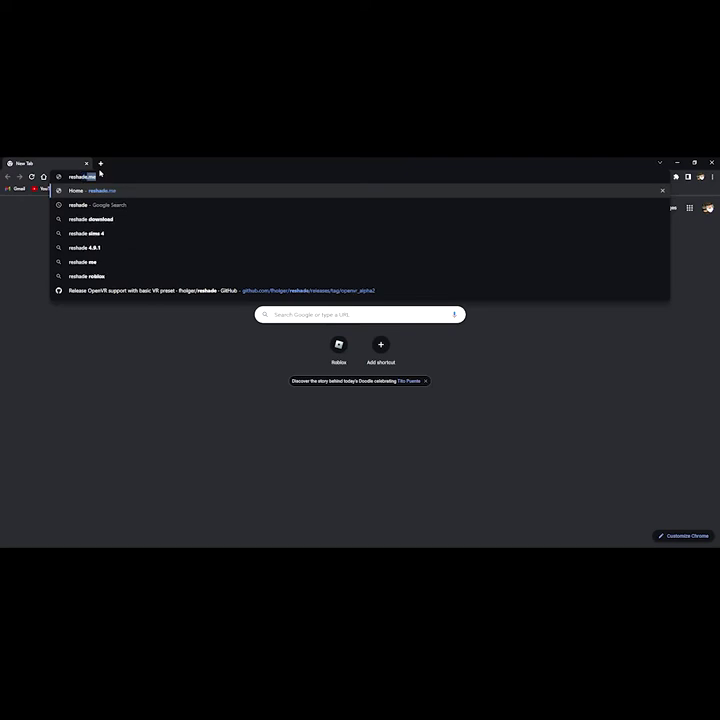
pyautogui.write('.me')
pyautogui.press('Return')
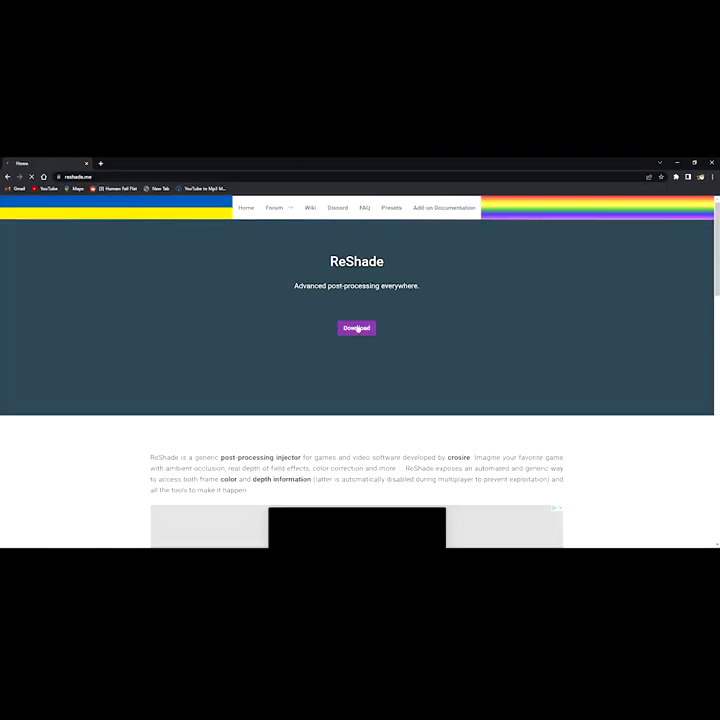
pyautogui.click(357, 328)
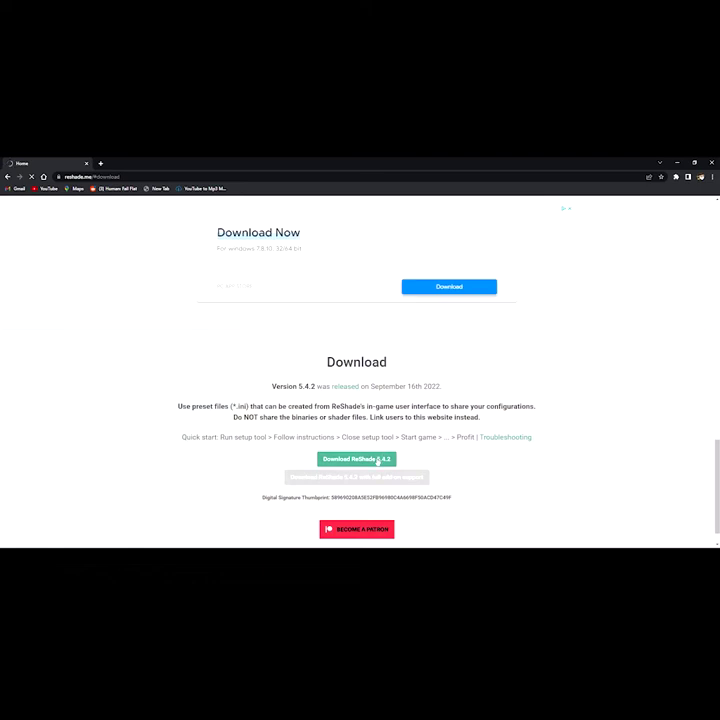
pyautogui.click(364, 460)
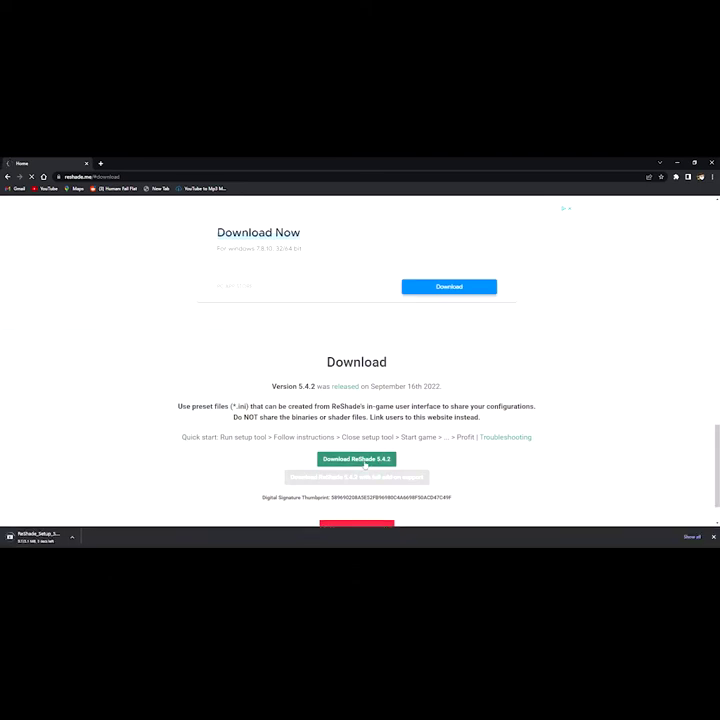
# Run the downloaded ReShade setup for Gorilla Tag, using the DirectX 10/11/12 rendering API and no preset file.
pyautogui.click(44, 541)
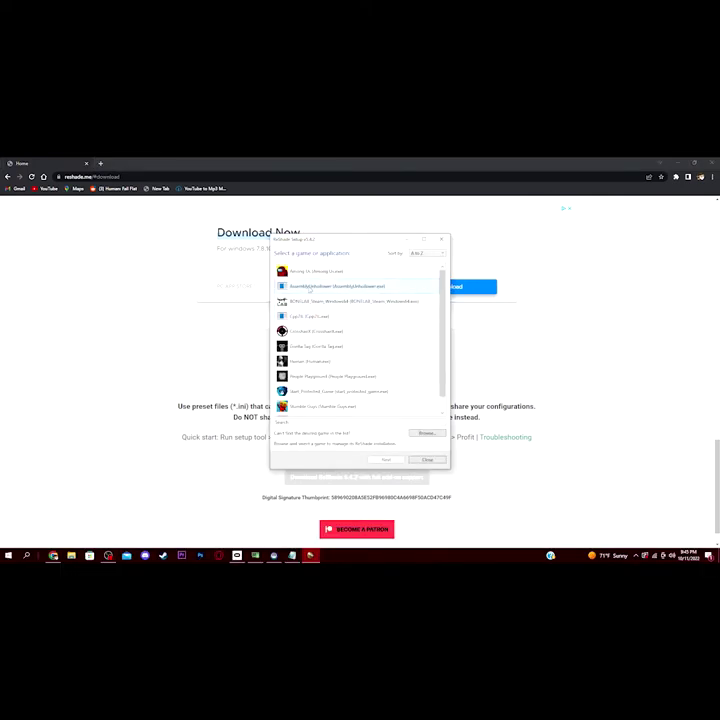
pyautogui.click(318, 346)
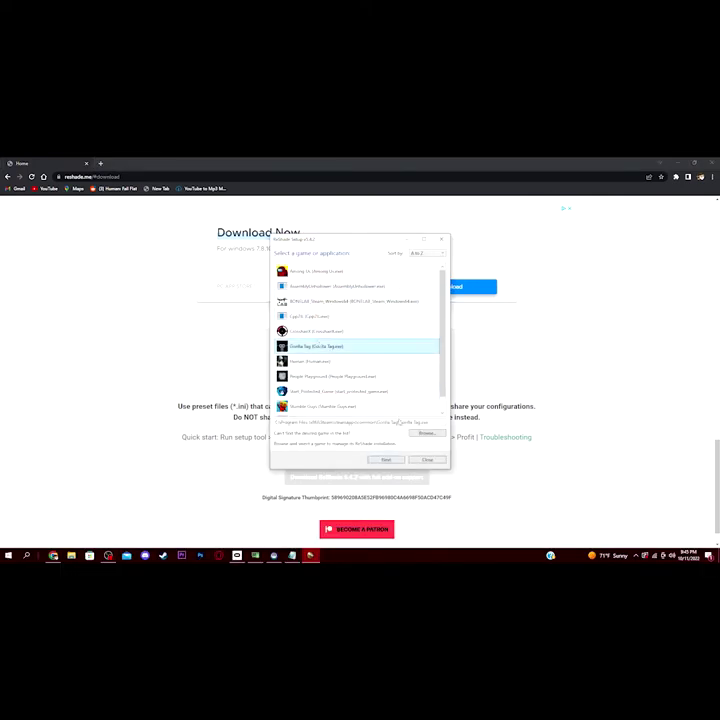
pyautogui.click(386, 460)
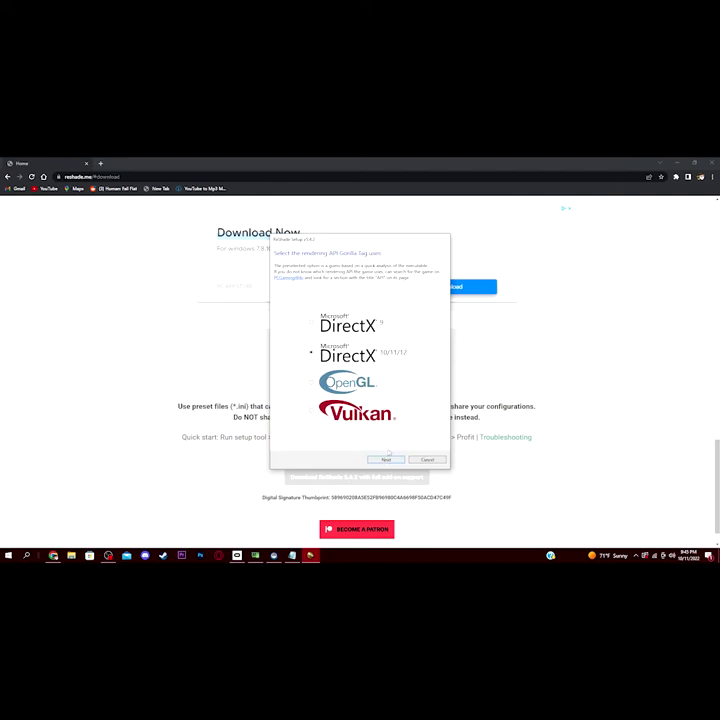
pyautogui.click(387, 460)
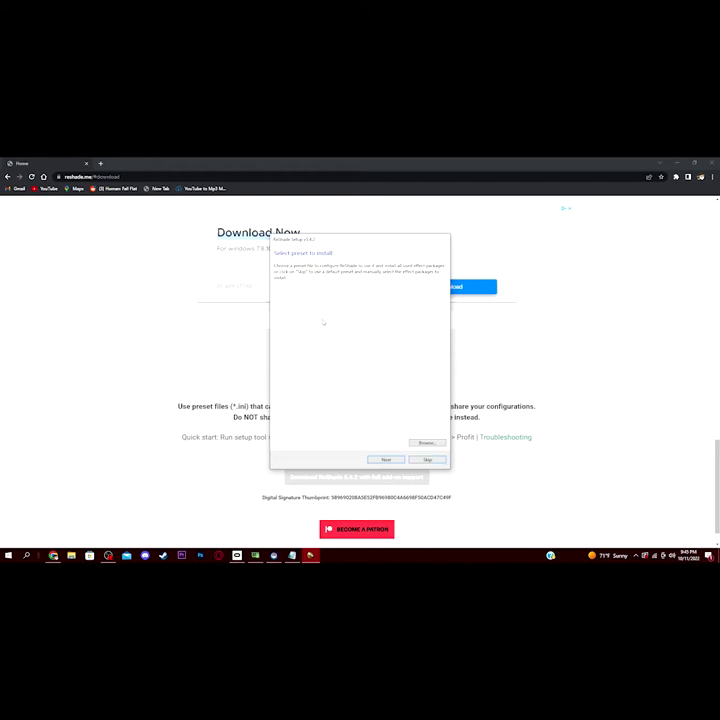
pyautogui.click(396, 460)
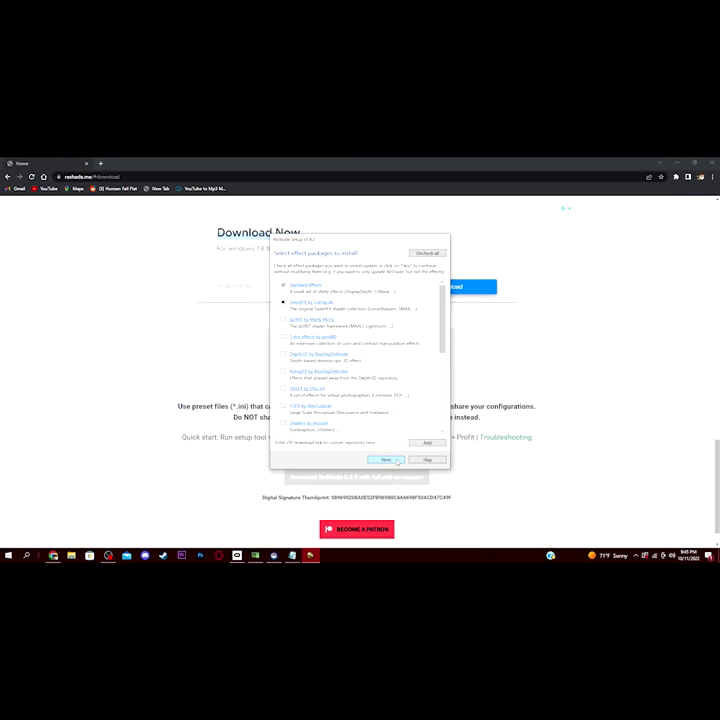
# Check all effect packages for installation, install them, and finish the ReShade setup.
pyautogui.click(283, 321)
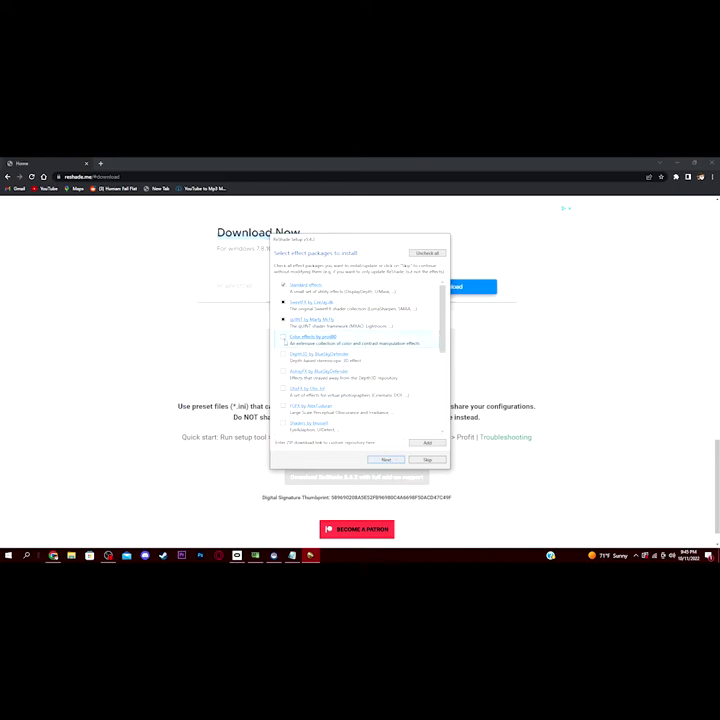
pyautogui.click(283, 355)
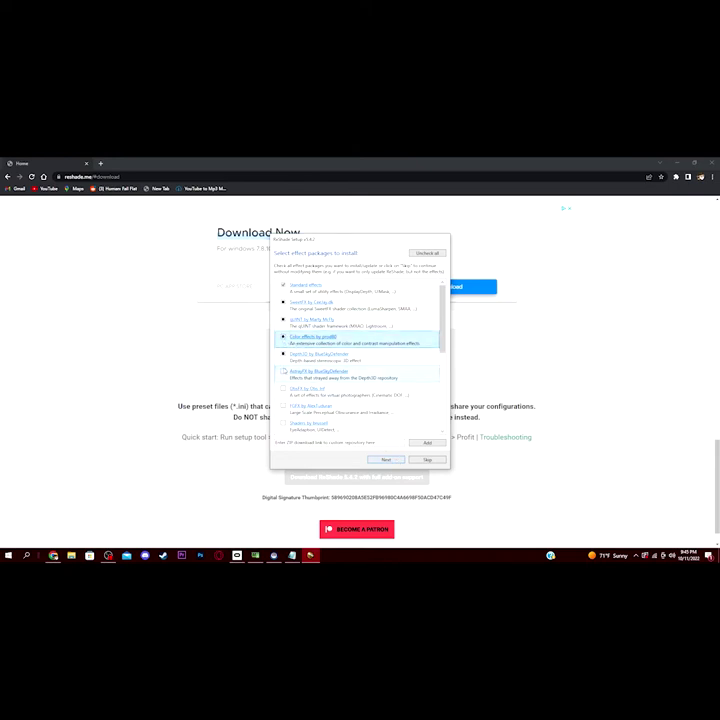
pyautogui.click(427, 253)
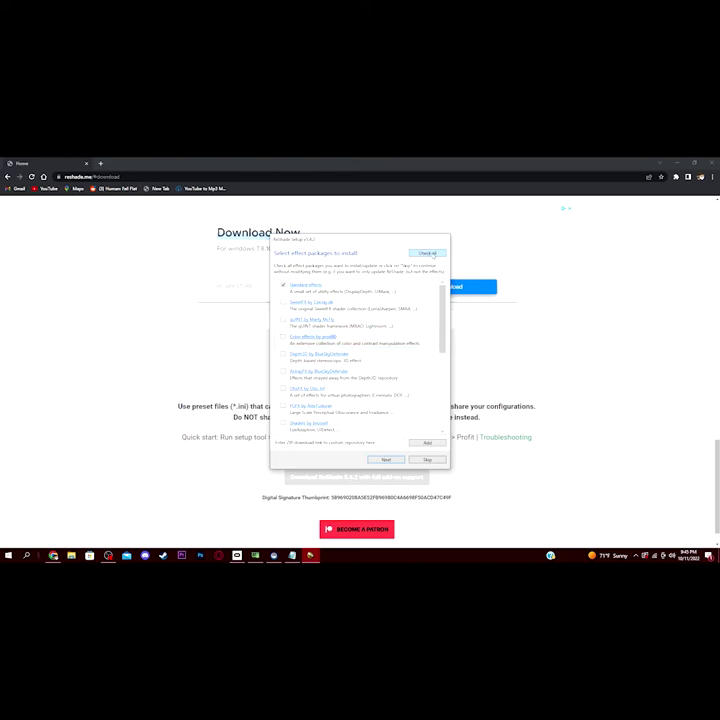
pyautogui.scroll(-6, 373, 429)
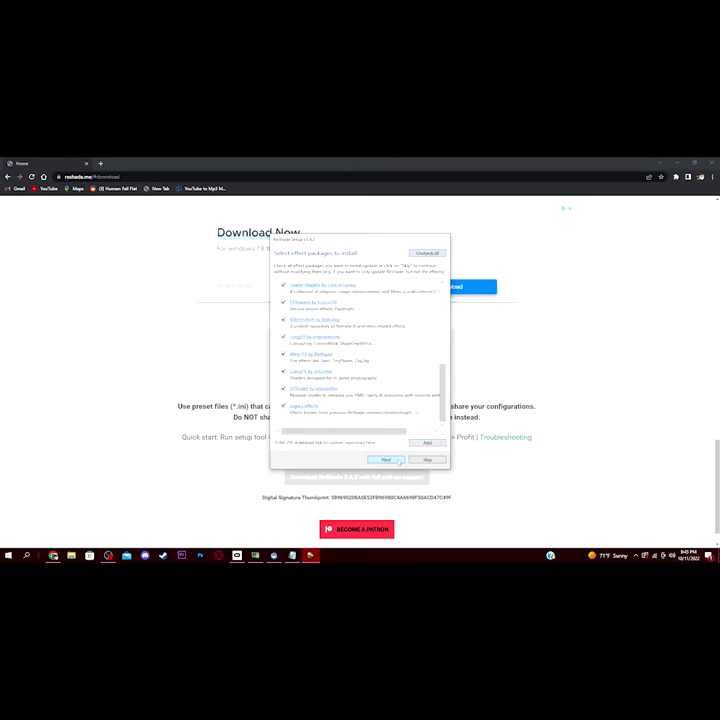
pyautogui.click(396, 460)
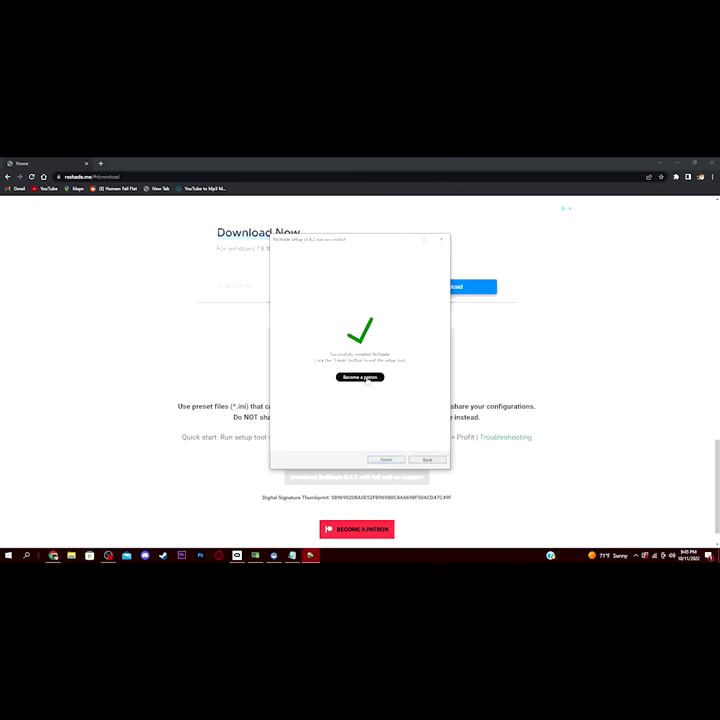
pyautogui.click(386, 459)
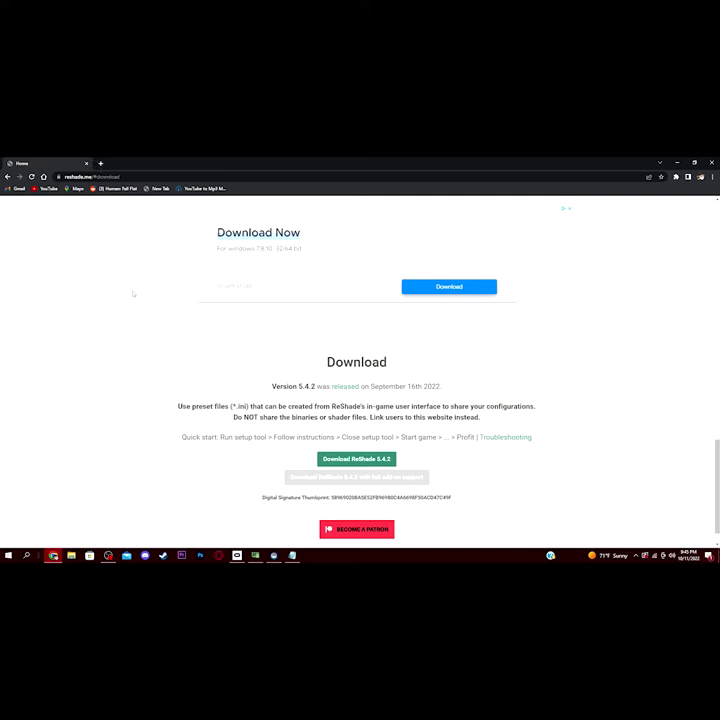
# Open a new browser tab, then copy the GitHub release link from the Notepad note and minimize Notepad.
pyautogui.click(101, 164)
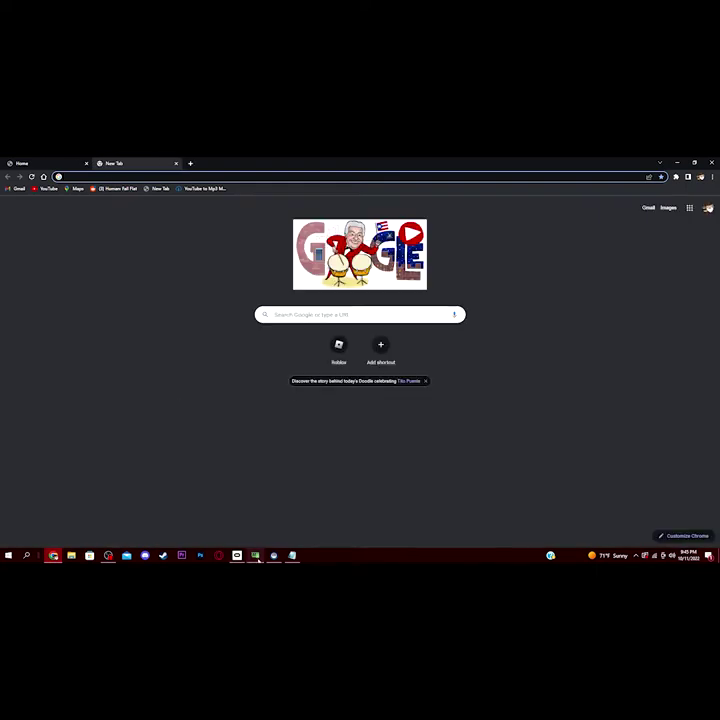
pyautogui.hotkey('alt', 'Tab')
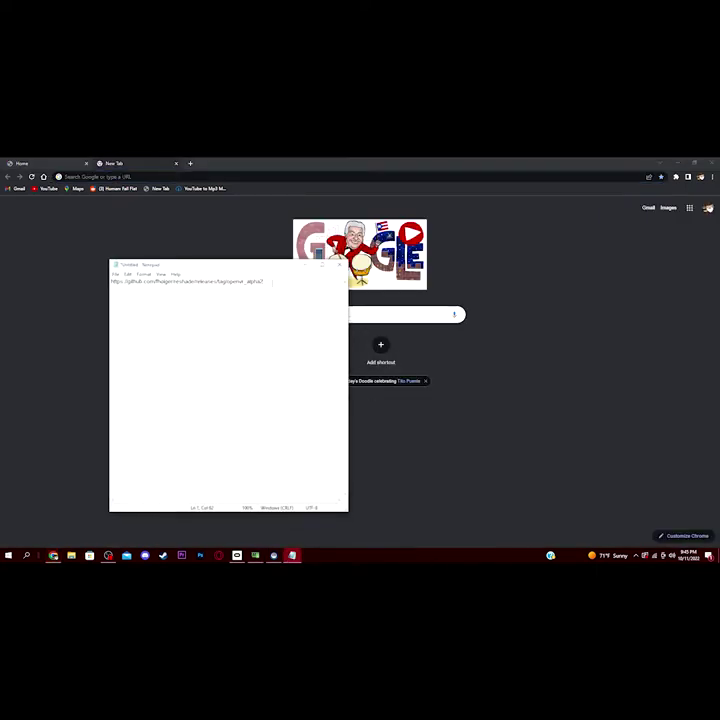
pyautogui.hotkey('ctrl', 'a')
pyautogui.rightClick(112, 282)
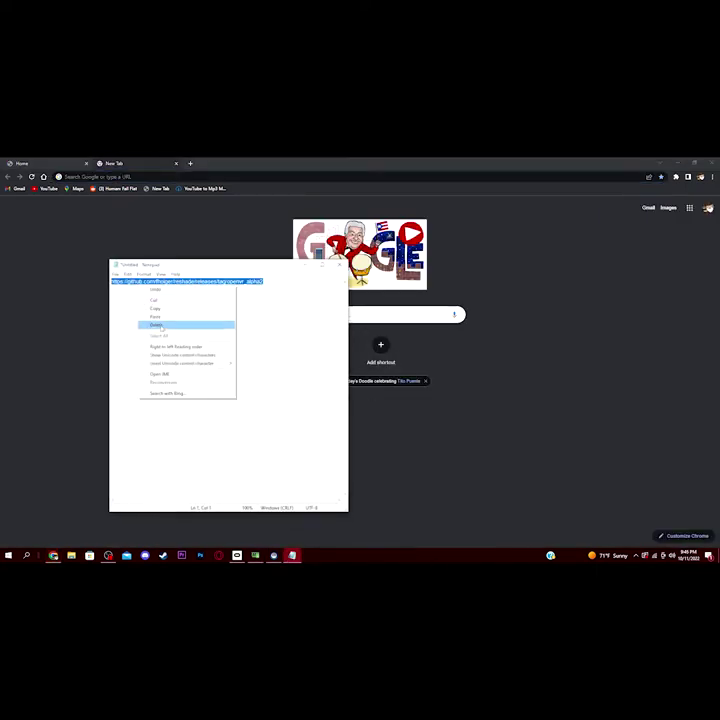
pyautogui.click(150, 305)
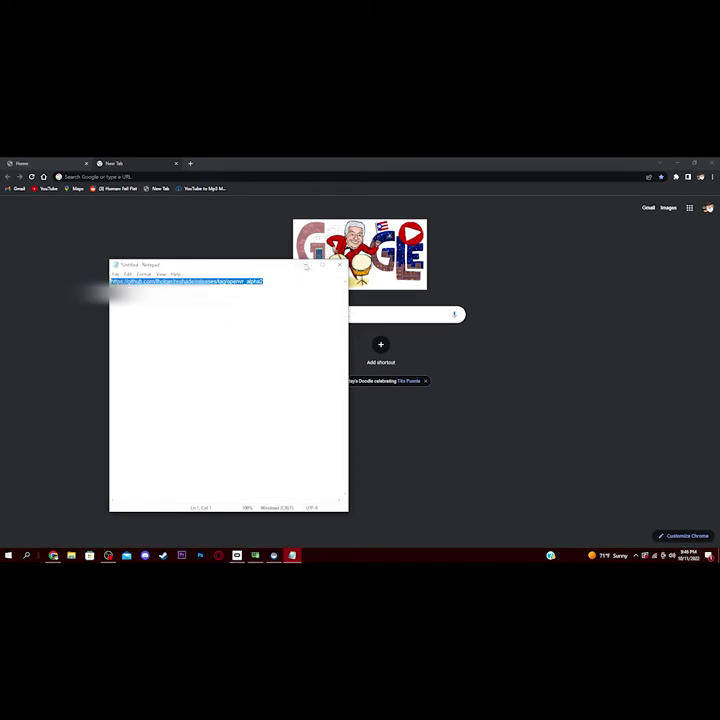
pyautogui.click(305, 265)
# Open github.com/fholger/reshade/releases/tag/openvr_alpha2 from the copied link and download ReshadeVR_sharpen_color.zip.
pyautogui.click(106, 176)
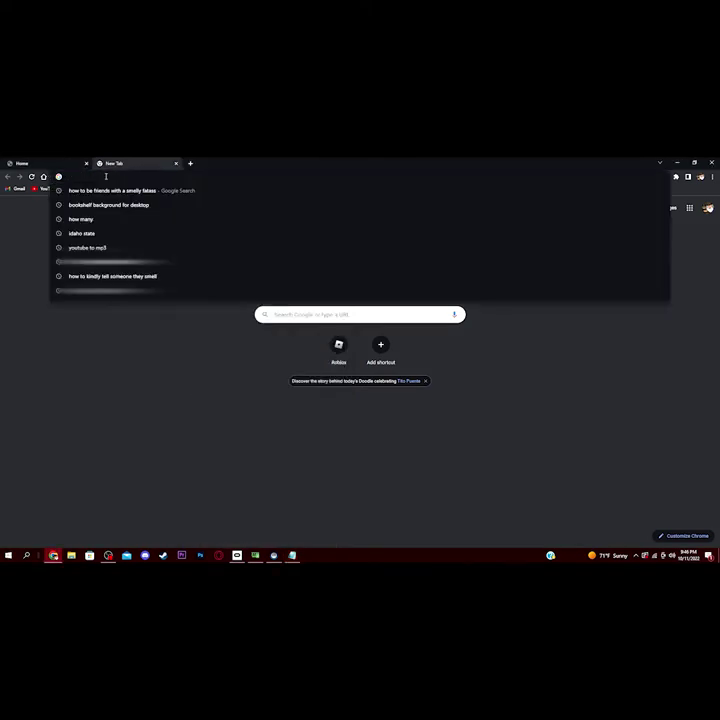
pyautogui.hotkey('ctrl', 'v')
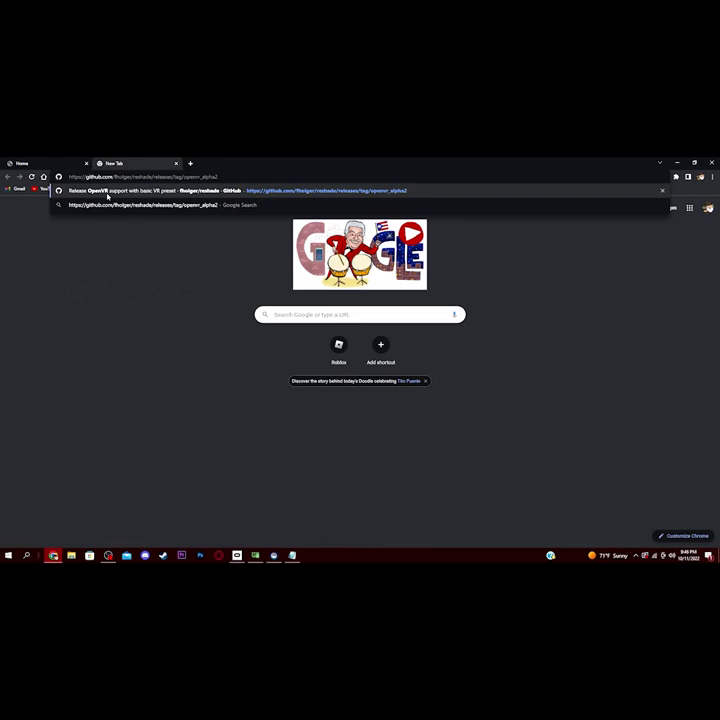
pyautogui.click(107, 192)
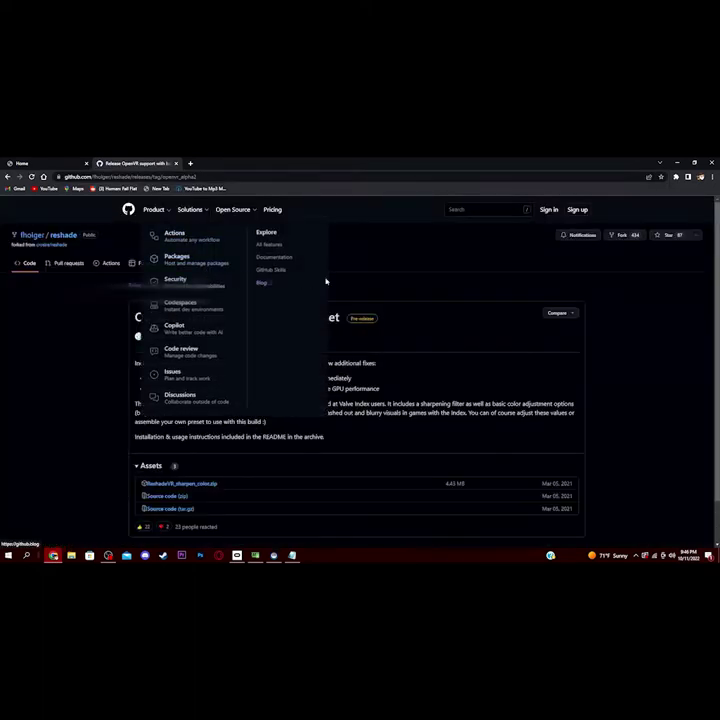
pyautogui.scroll(-1, 209, 440)
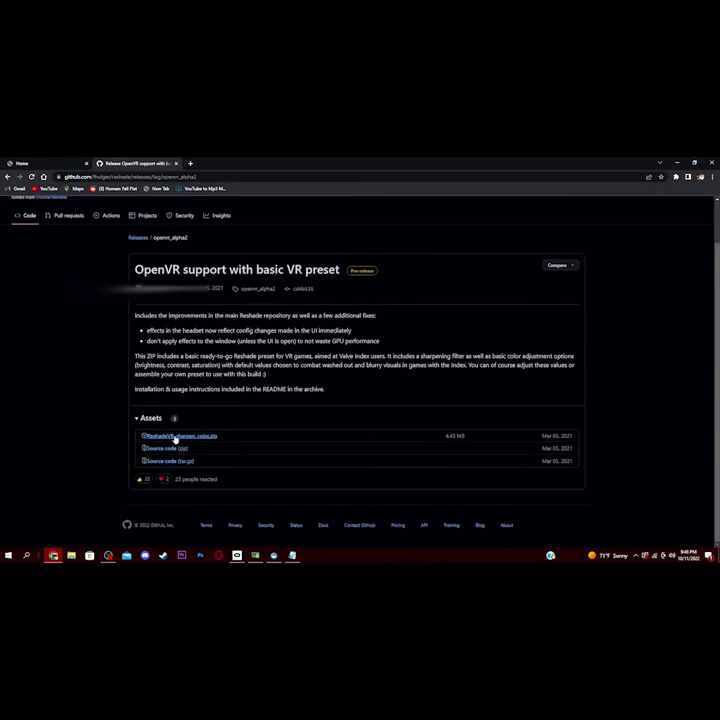
pyautogui.click(209, 439)
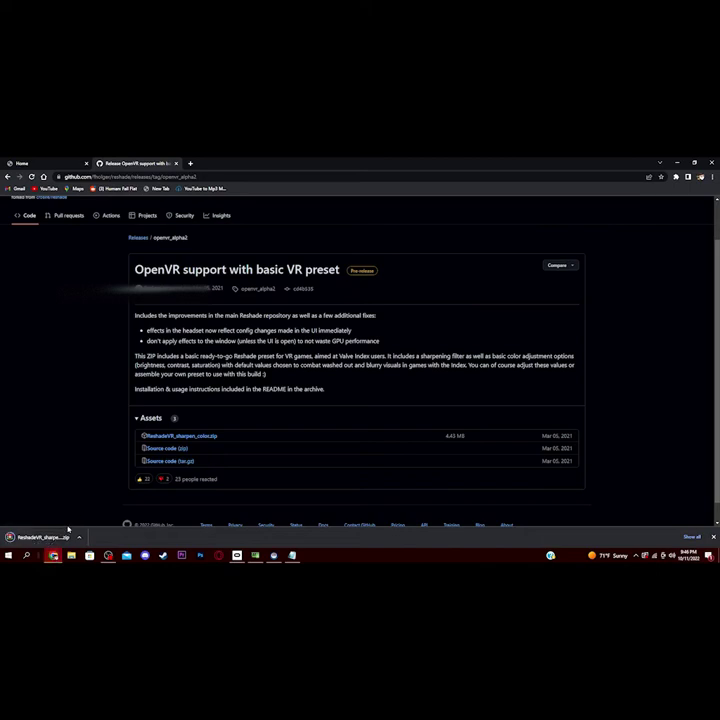
# Switch to File Explorer, open the Gorilla Tag game folder, and put the downloaded ReshadeVR_sharpen_color zip into it.
pyautogui.click(71, 555)
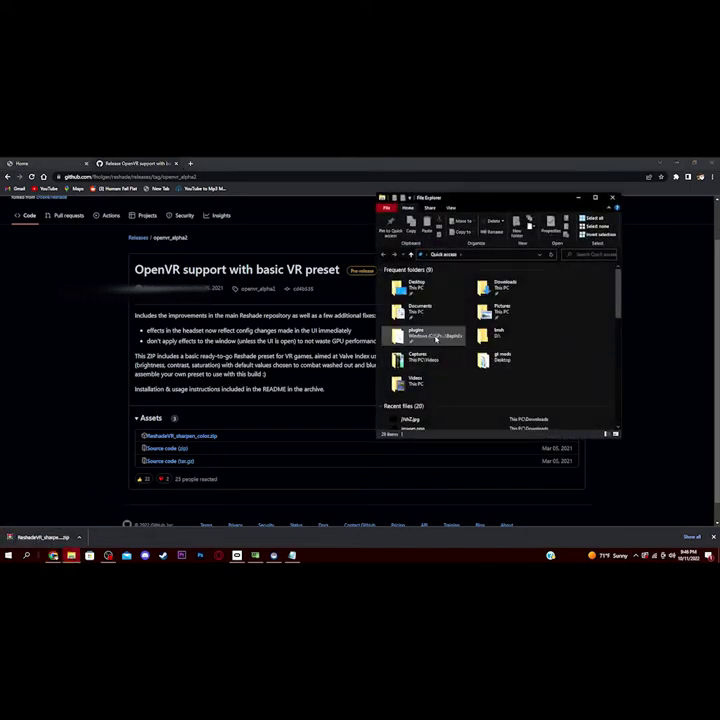
pyautogui.doubleClick(433, 337)
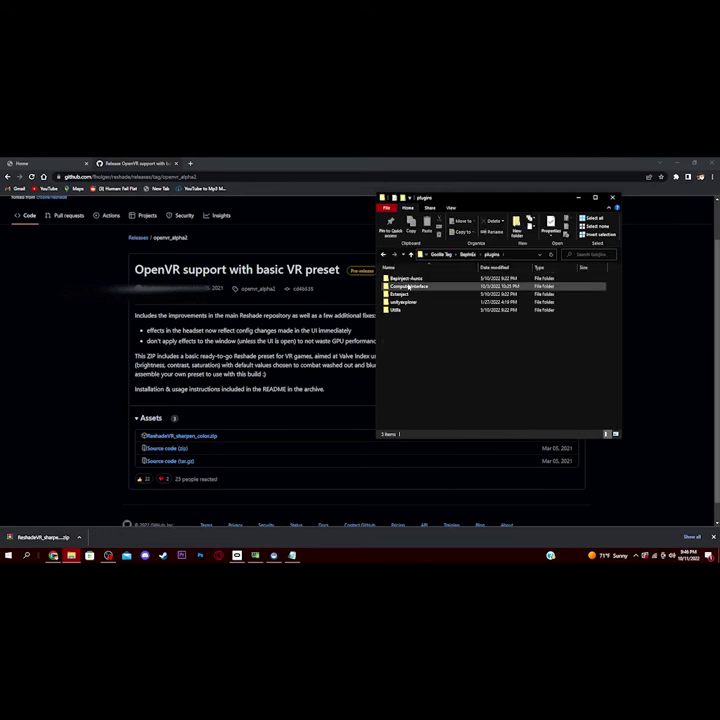
pyautogui.click(462, 255)
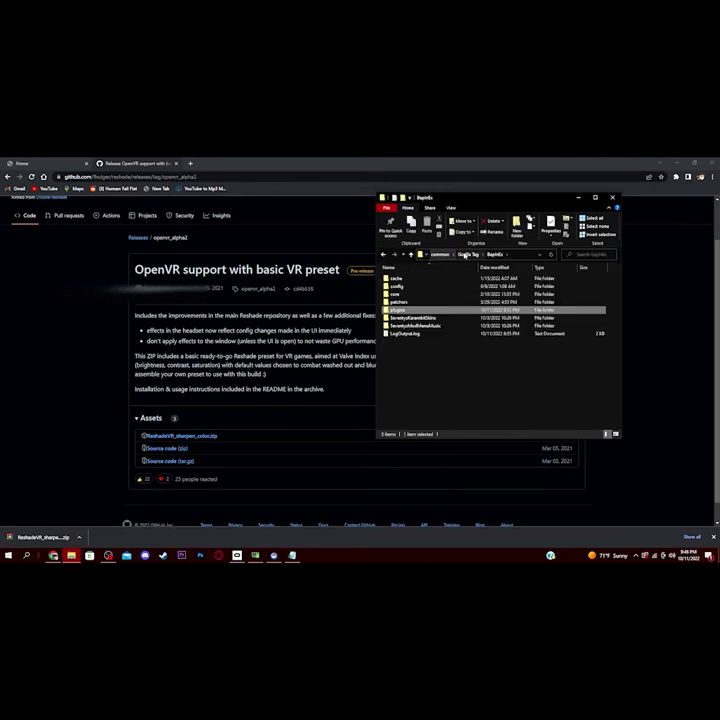
pyautogui.click(464, 255)
pyautogui.moveTo(125, 538); pyautogui.dragTo(609, 277)
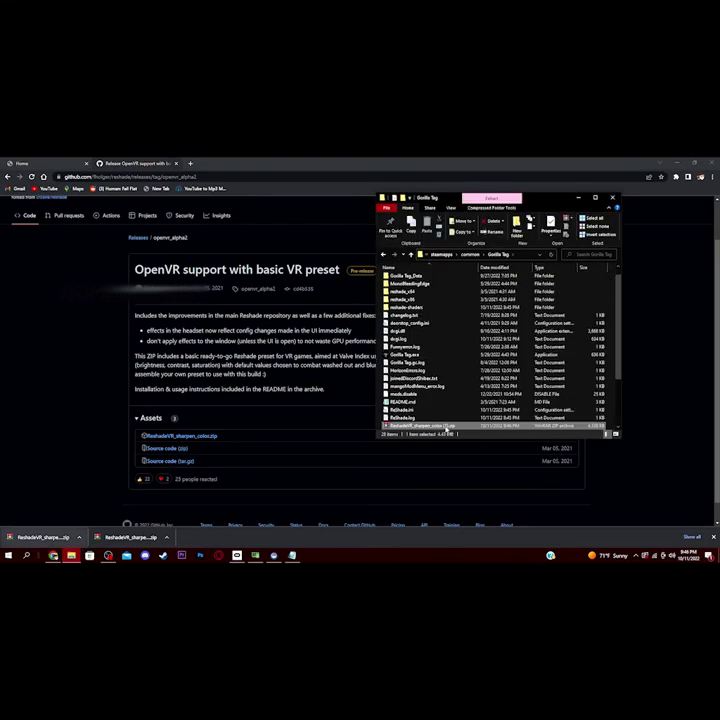
# Extract the ReshadeVR_sharpen_color archive directly into the Gorilla Tag folder, replacing all existing files.
pyautogui.rightClick(446, 428)
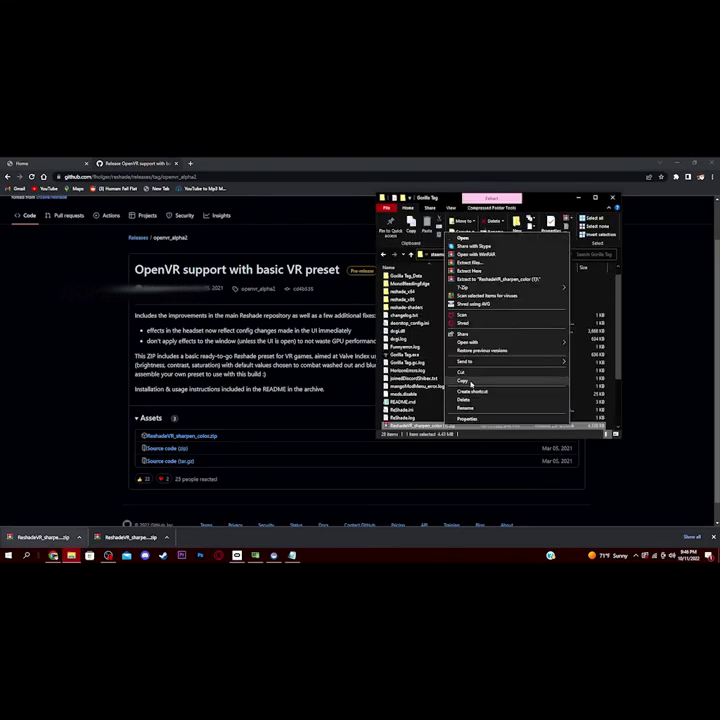
pyautogui.click(483, 272)
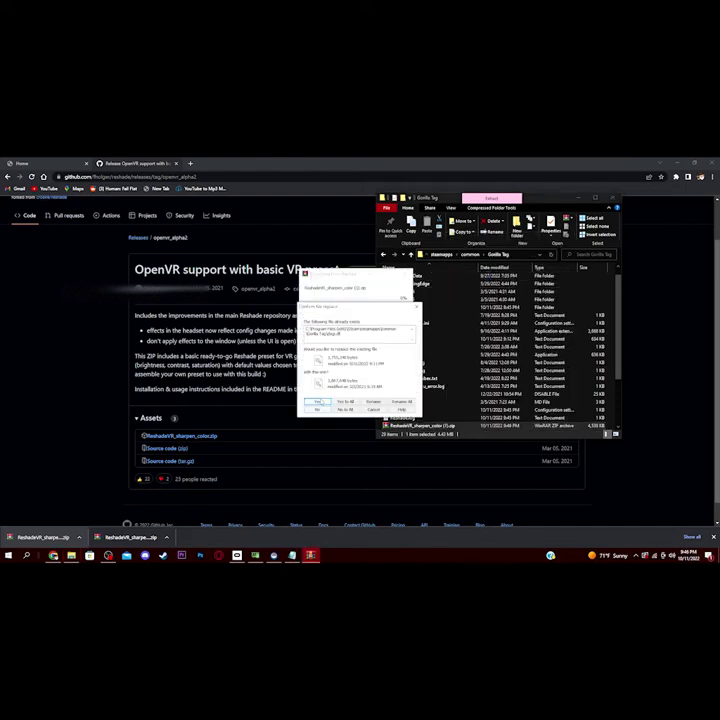
pyautogui.click(340, 403)
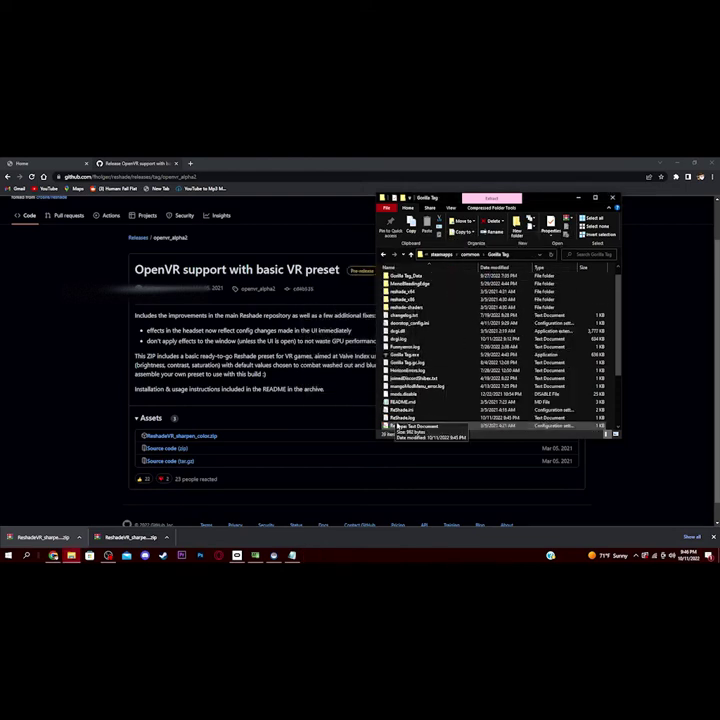
# Delete the ReshadeVR_sharpen_color zip archive from the Gorilla Tag folder.
pyautogui.scroll(-3, 400, 426)
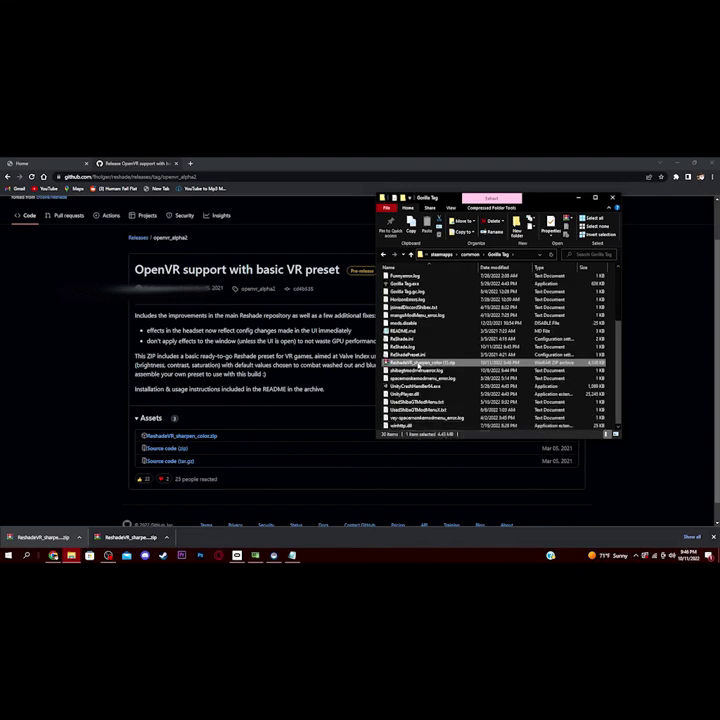
pyautogui.rightClick(418, 363)
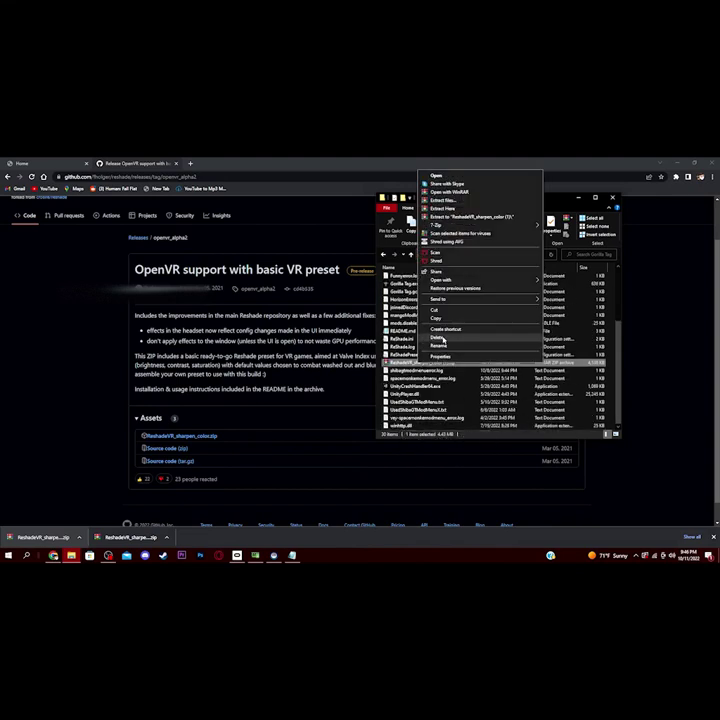
pyautogui.click(440, 339)
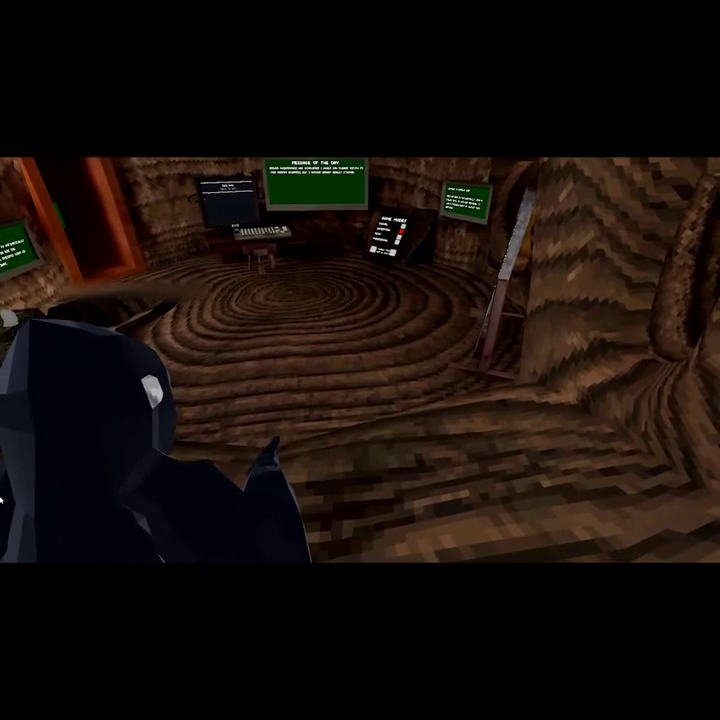
# Open the ReShade overlay in Gorilla Tag and search the effects list for "gl" and for "bloom".
pyautogui.press('Home')
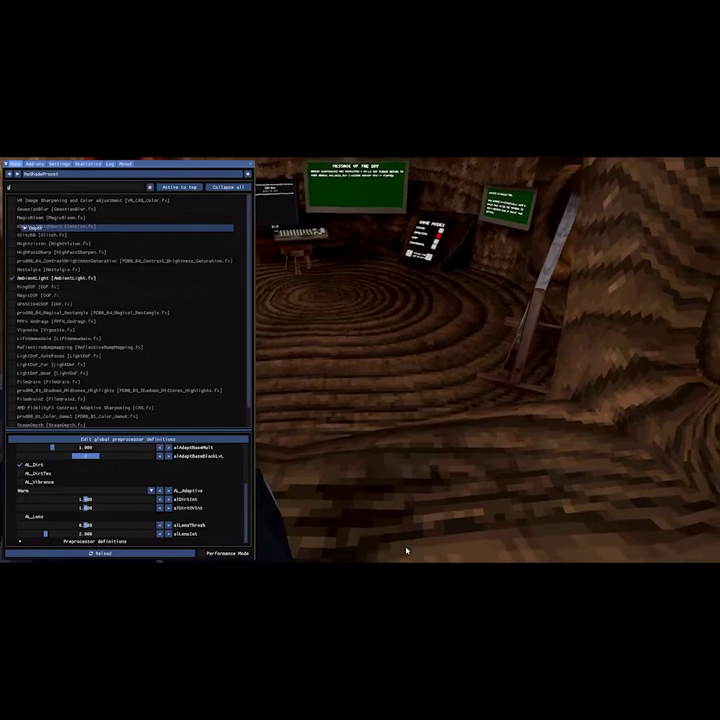
pyautogui.write('gl')
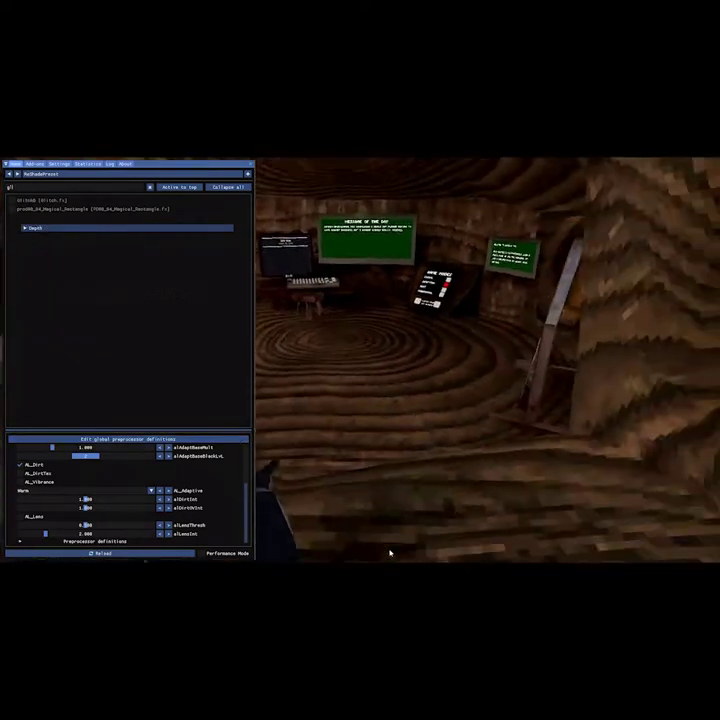
pyautogui.press('BackSpace')
pyautogui.press('BackSpace')
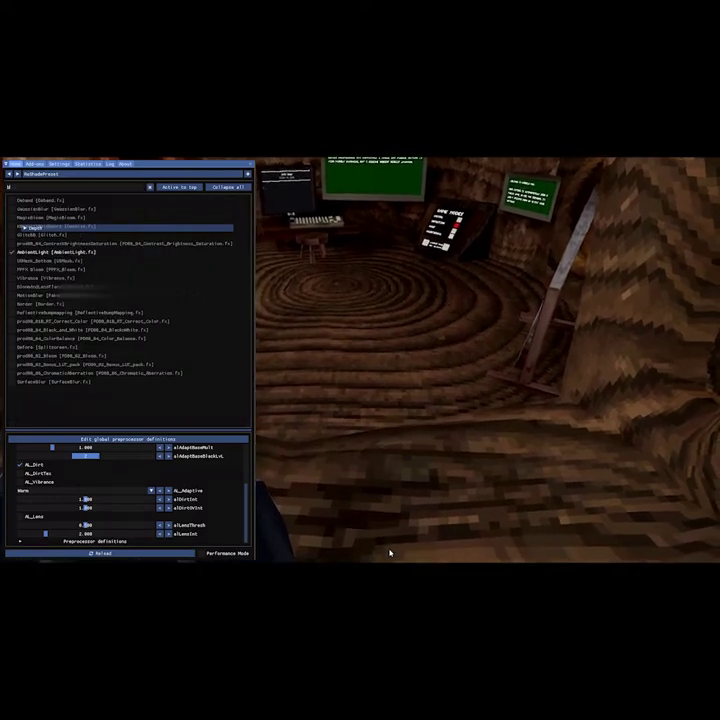
pyautogui.write('bloom')
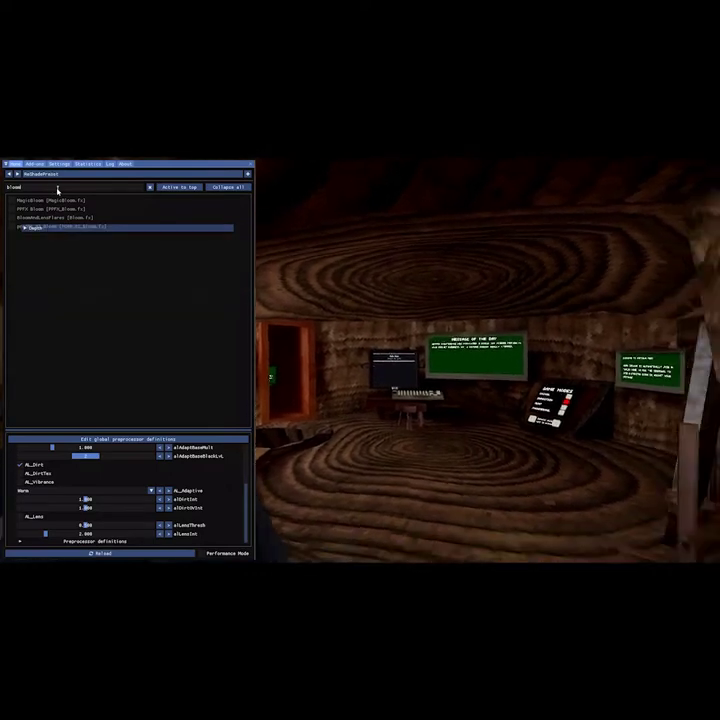
# Clear the effect search, enable the Deband [Deband.fx] effect, and close the ReShade overlay.
pyautogui.press('BackSpace')
pyautogui.press('BackSpace')
pyautogui.press('BackSpace')
pyautogui.press('BackSpace')
pyautogui.press('BackSpace')
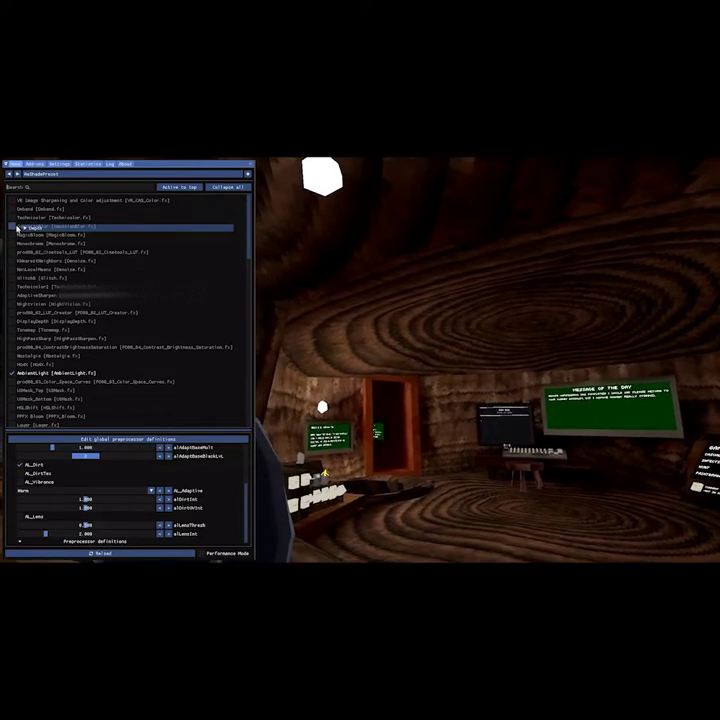
pyautogui.click(13, 208)
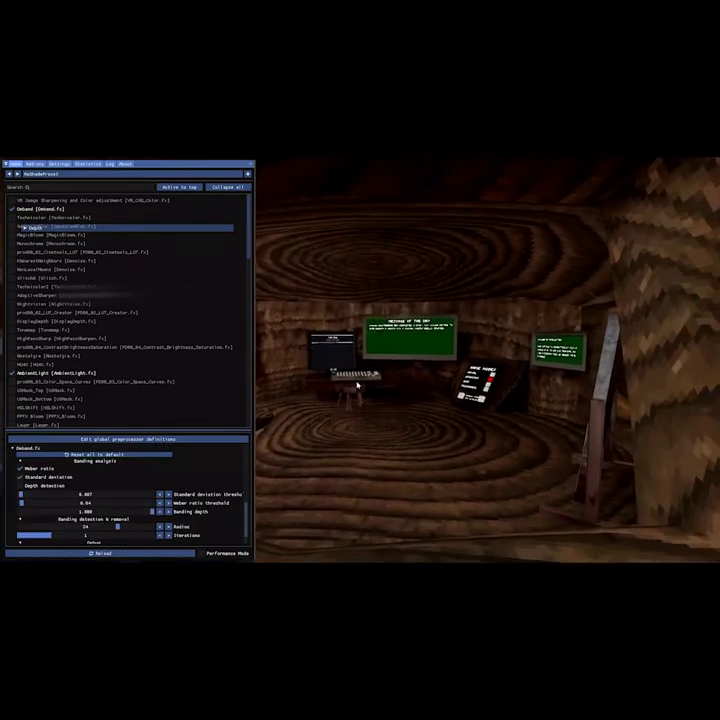
pyautogui.press('Home')
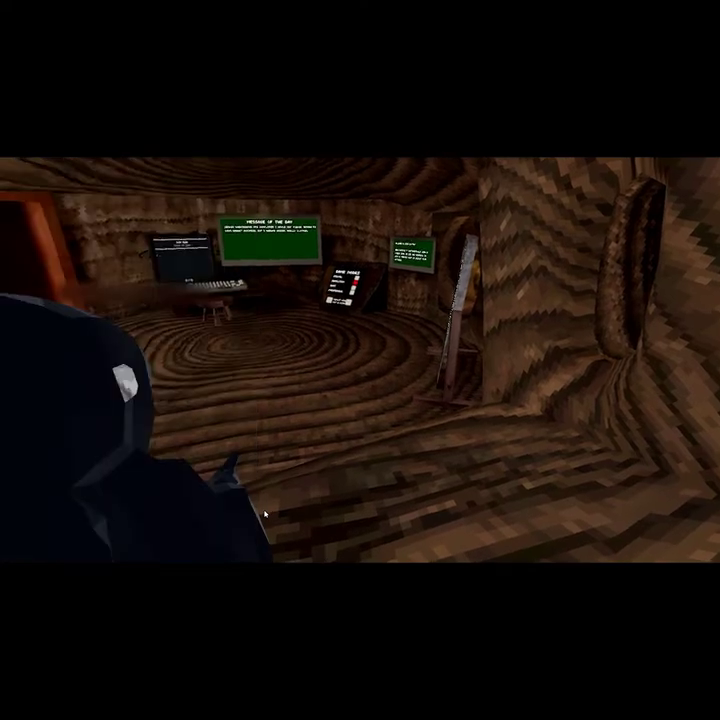